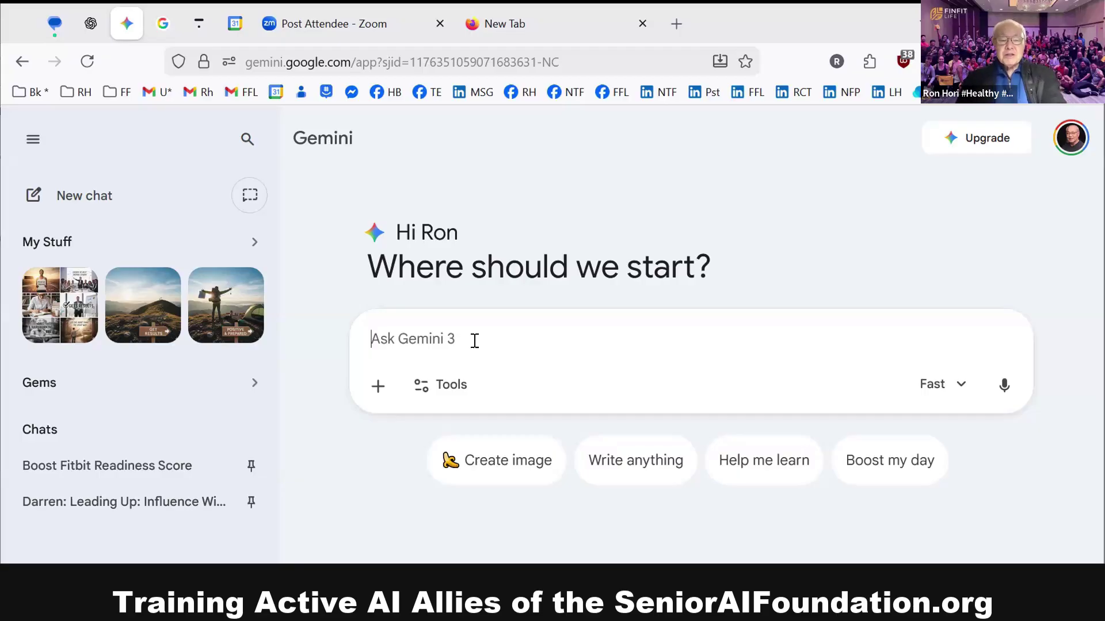
# Ask Gemini "how can i get the most out of my morning walk to move and get sunlight?"
pyautogui.write('how ')
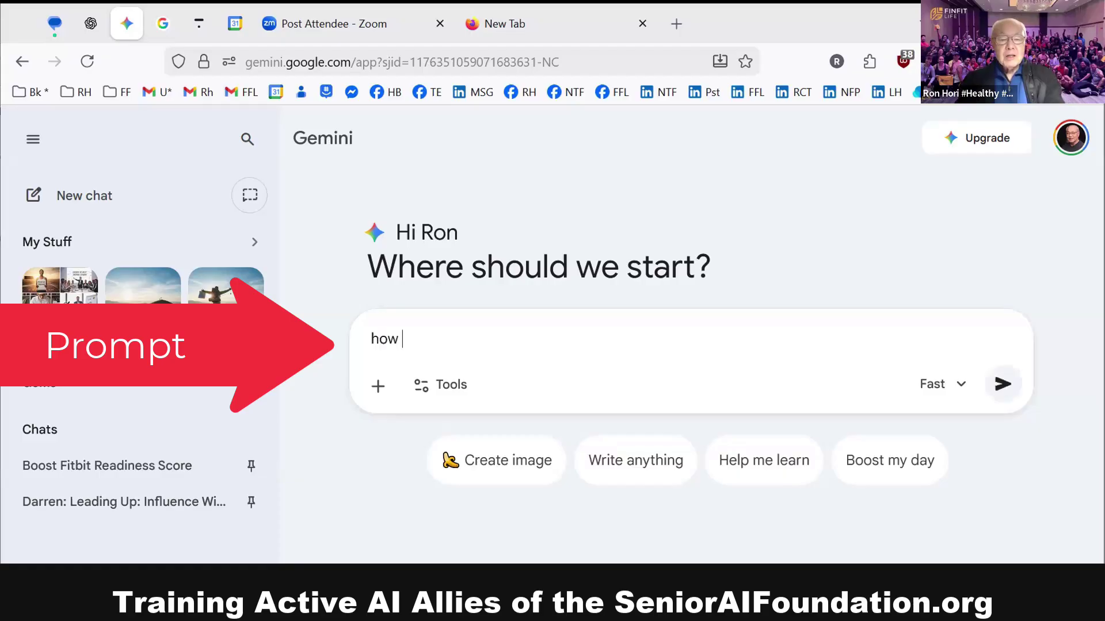
pyautogui.write('can i get ')
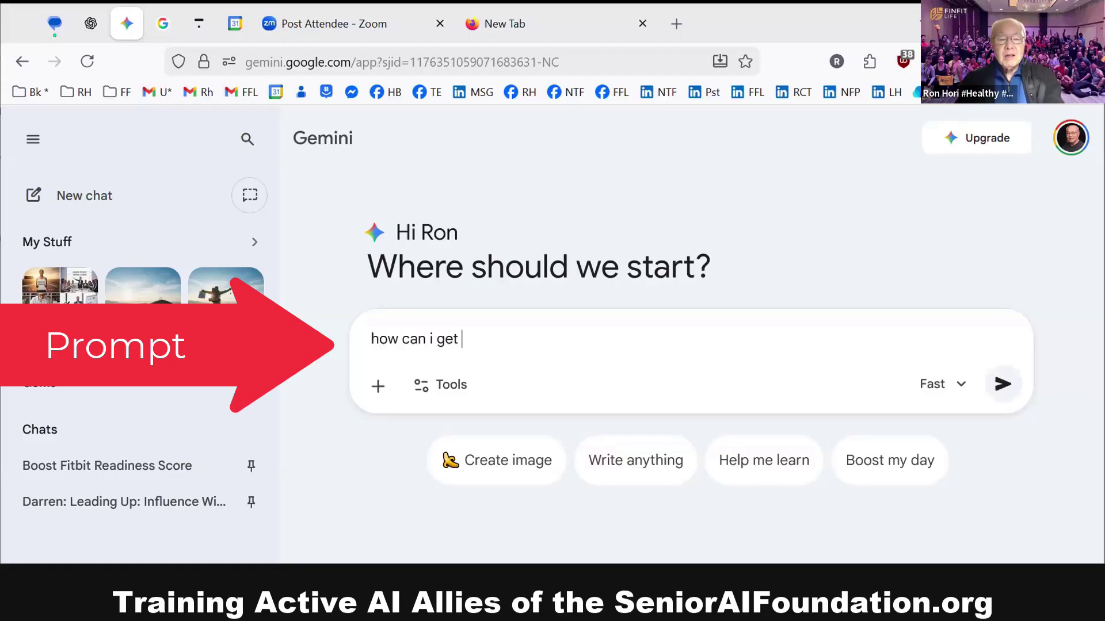
pyautogui.write('the most o')
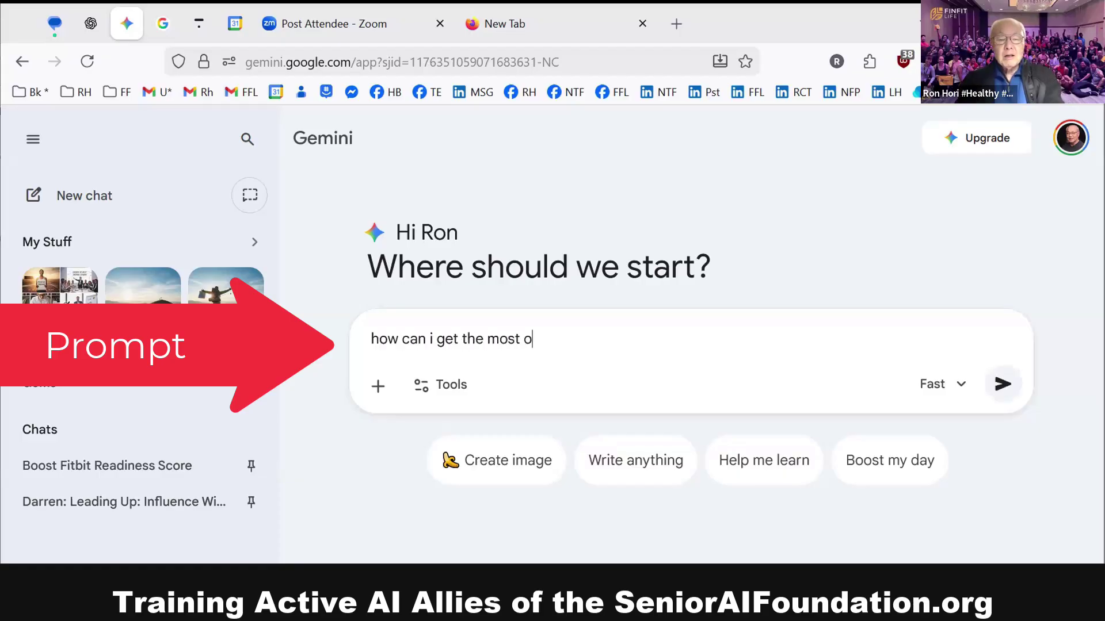
pyautogui.write('ut of my morning walk ')
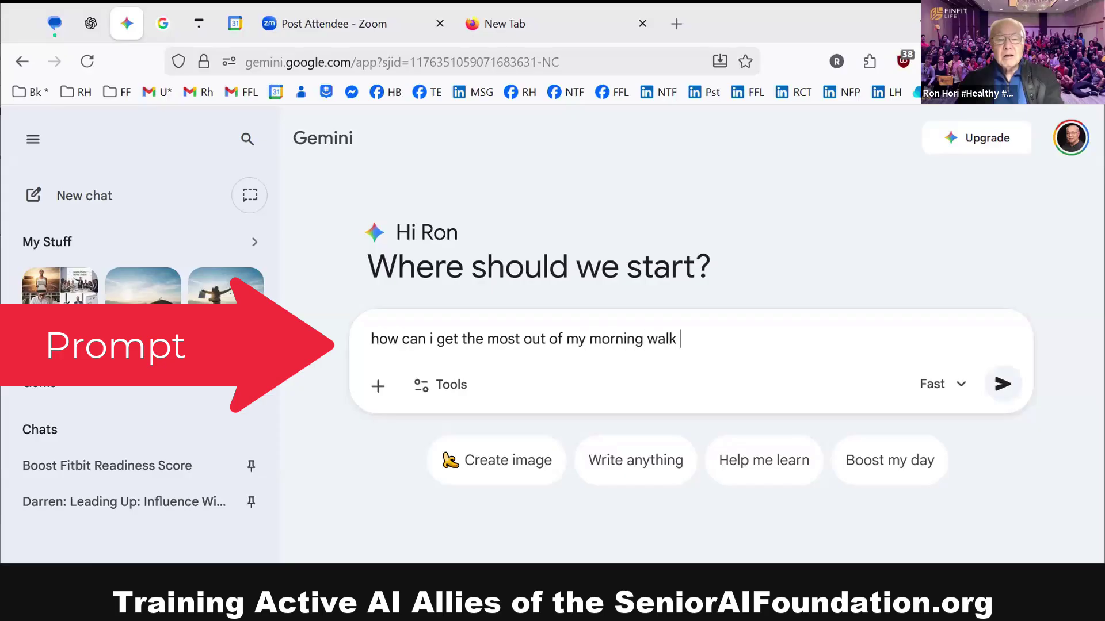
pyautogui.write('to ')
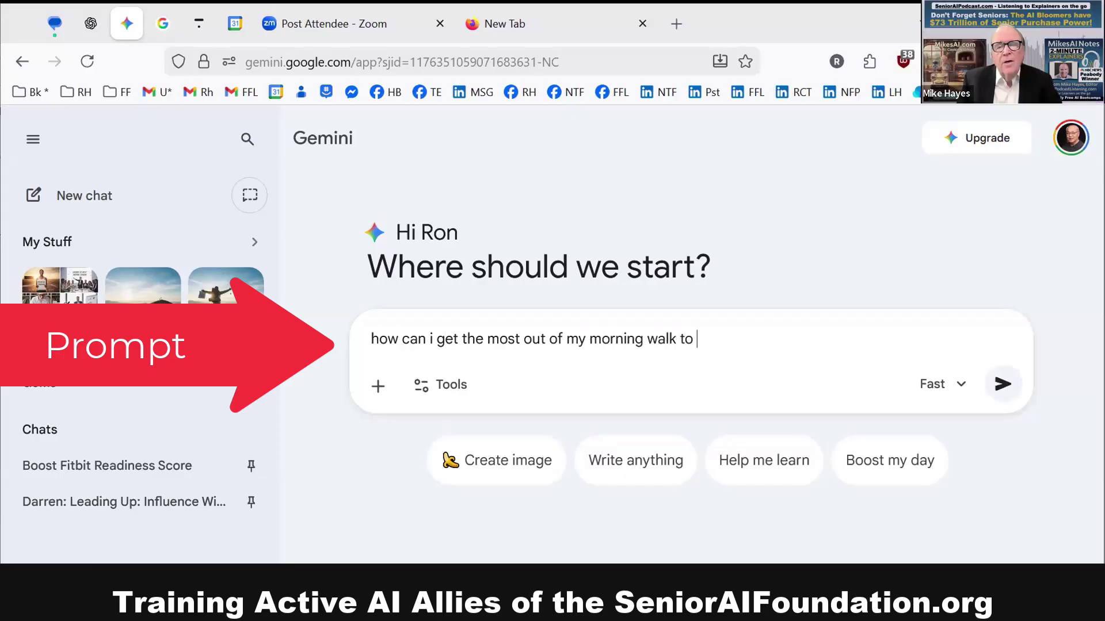
pyautogui.write('move and')
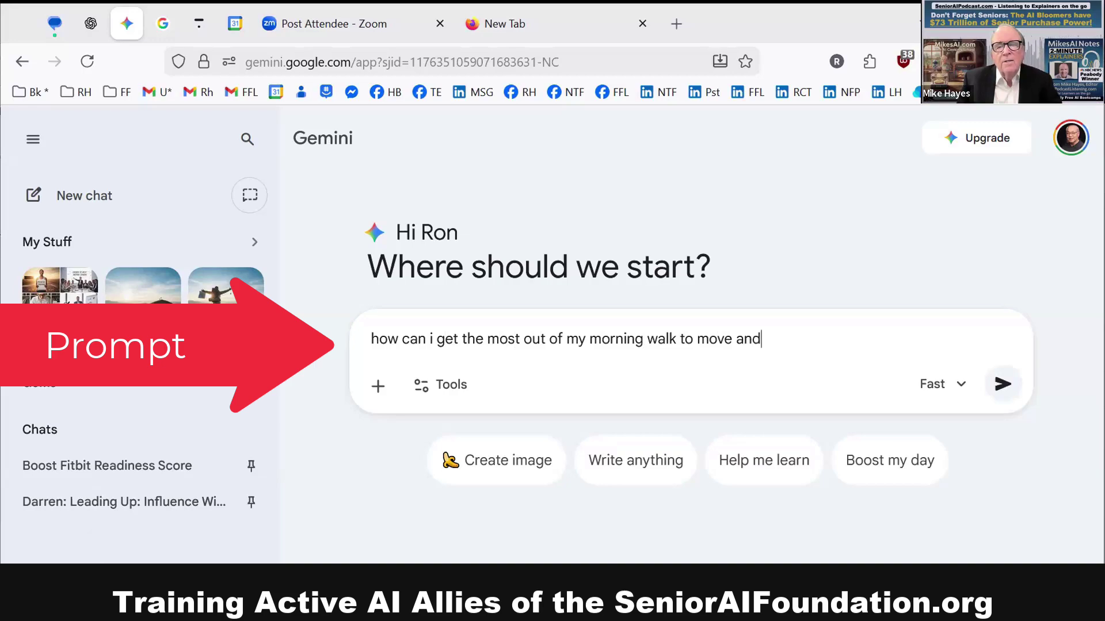
pyautogui.write(' get sunlight?')
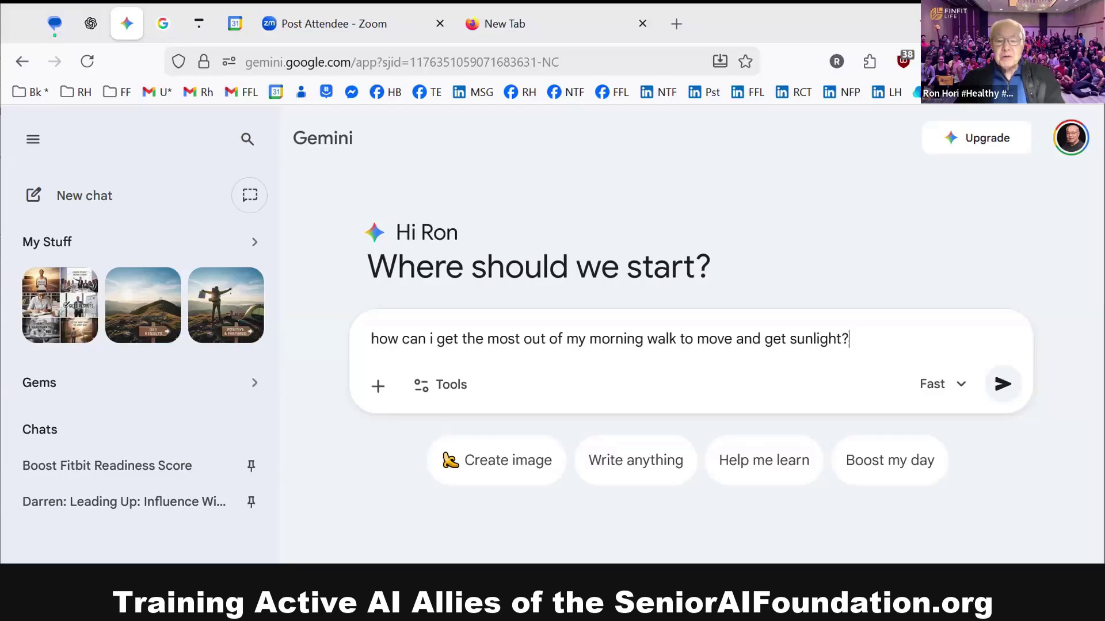
pyautogui.press('Return')
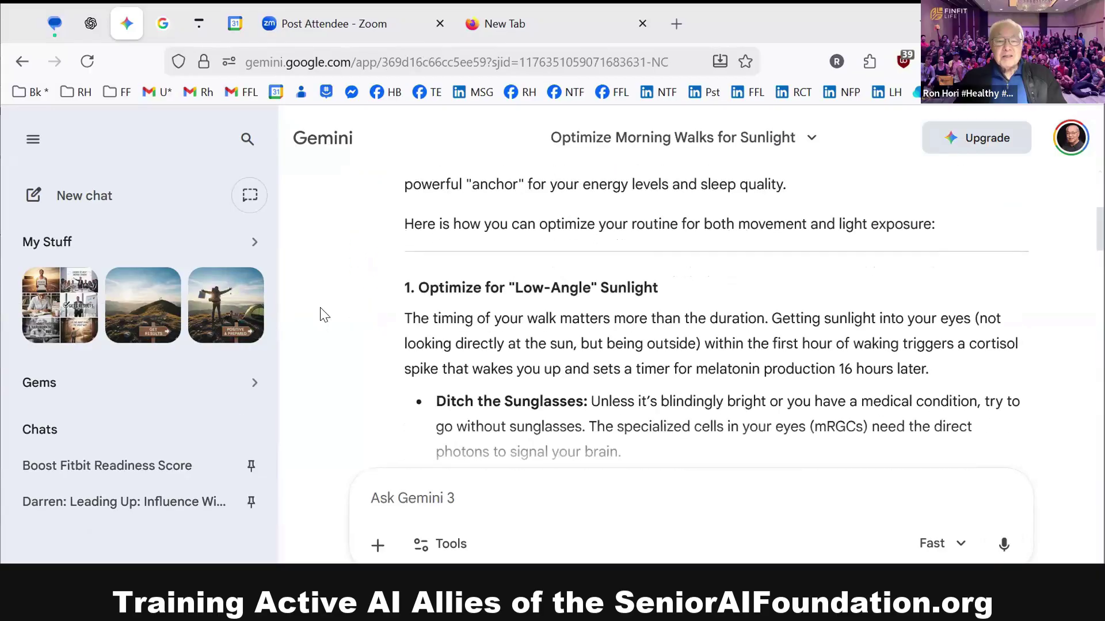
# Read through the answer about morning walks and sunlight, and copy the whole response to the clipboard
pyautogui.scroll(-2, 319, 314)
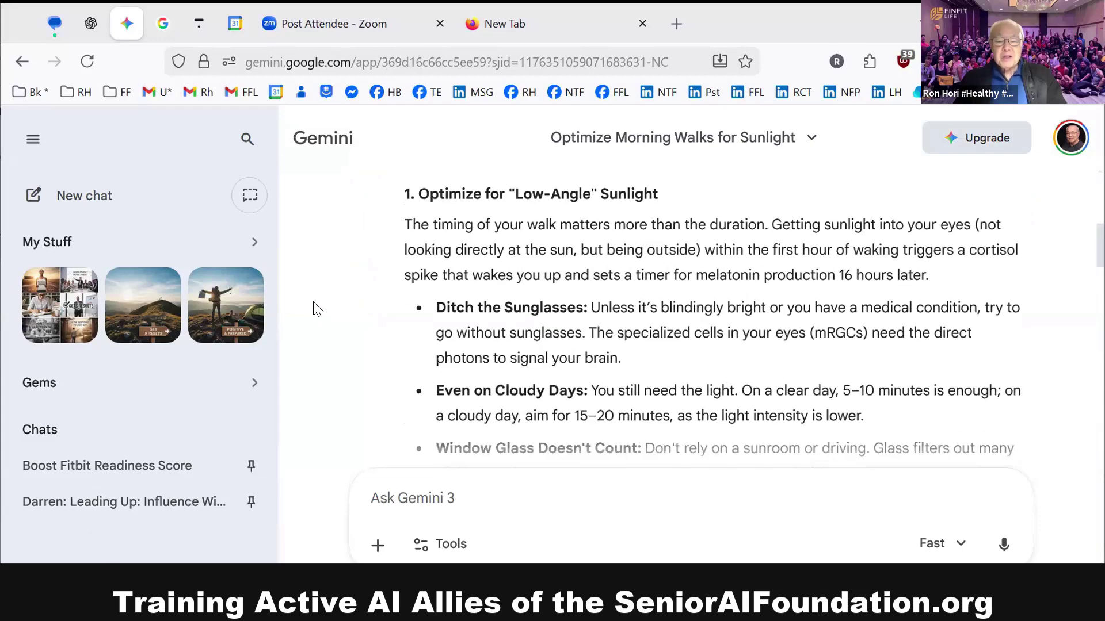
pyautogui.scroll(-1, 318, 309)
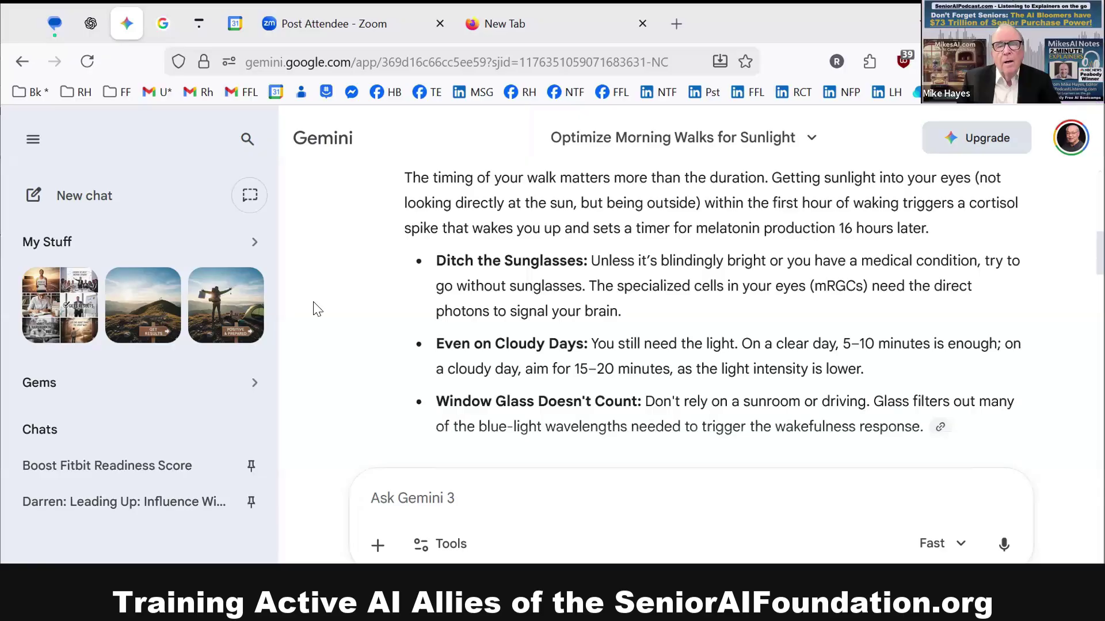
pyautogui.scroll(-1, 317, 309)
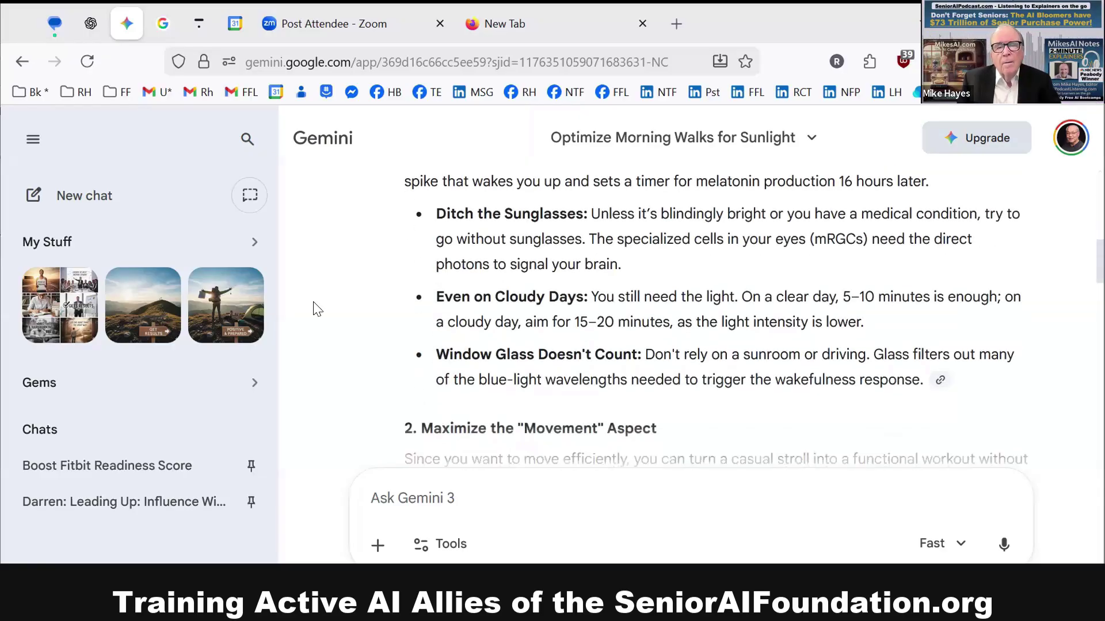
pyautogui.scroll(-1, 317, 310)
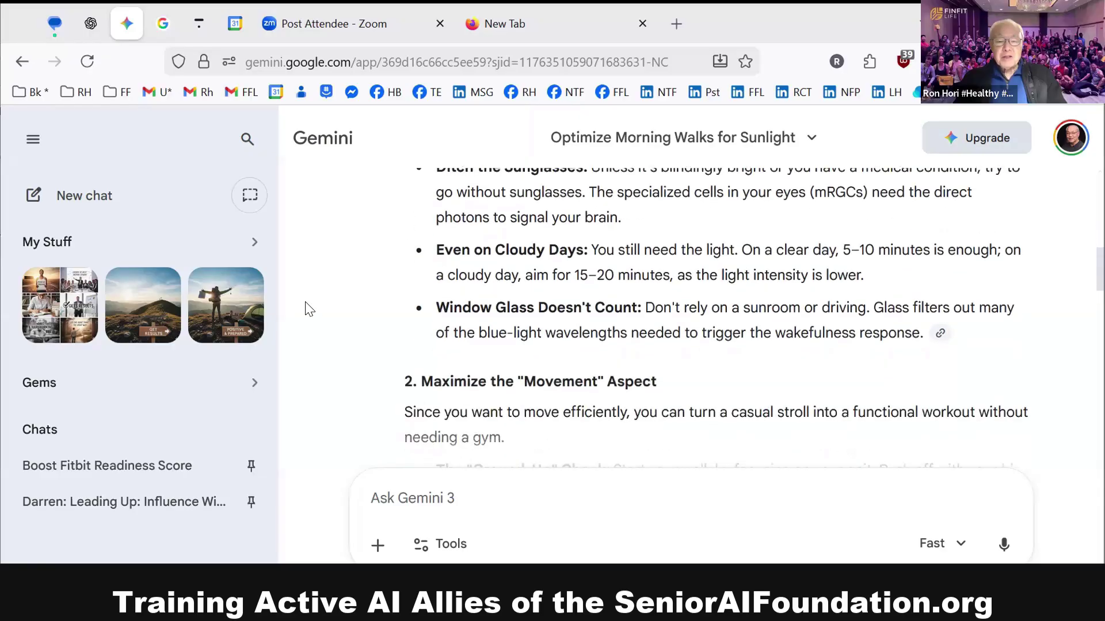
pyautogui.scroll(-4, 316, 310)
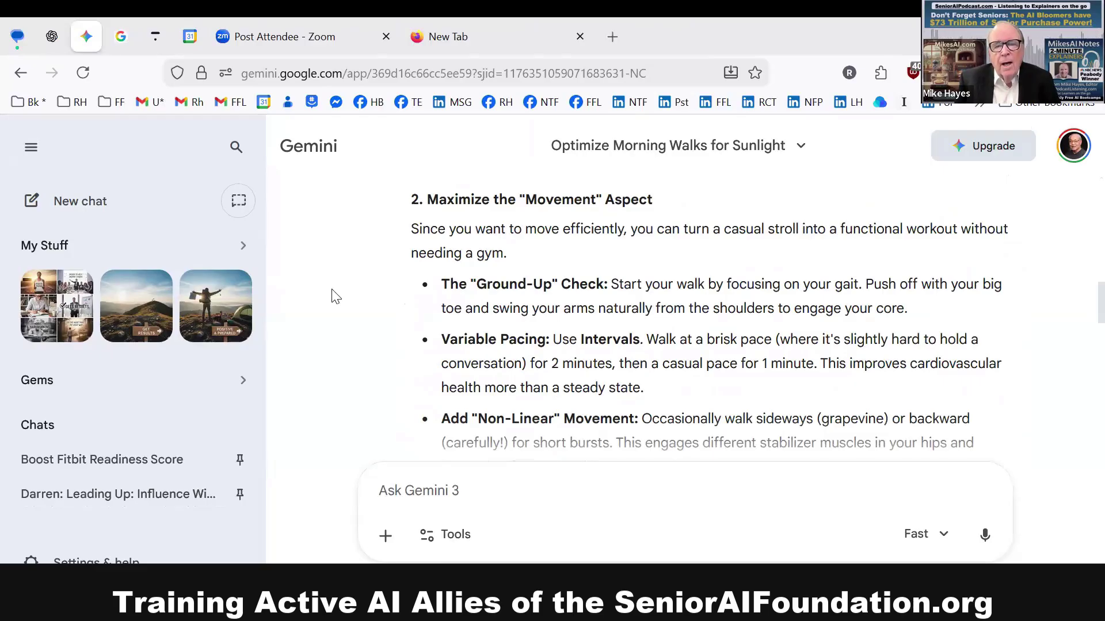
pyautogui.scroll(-3, 335, 292)
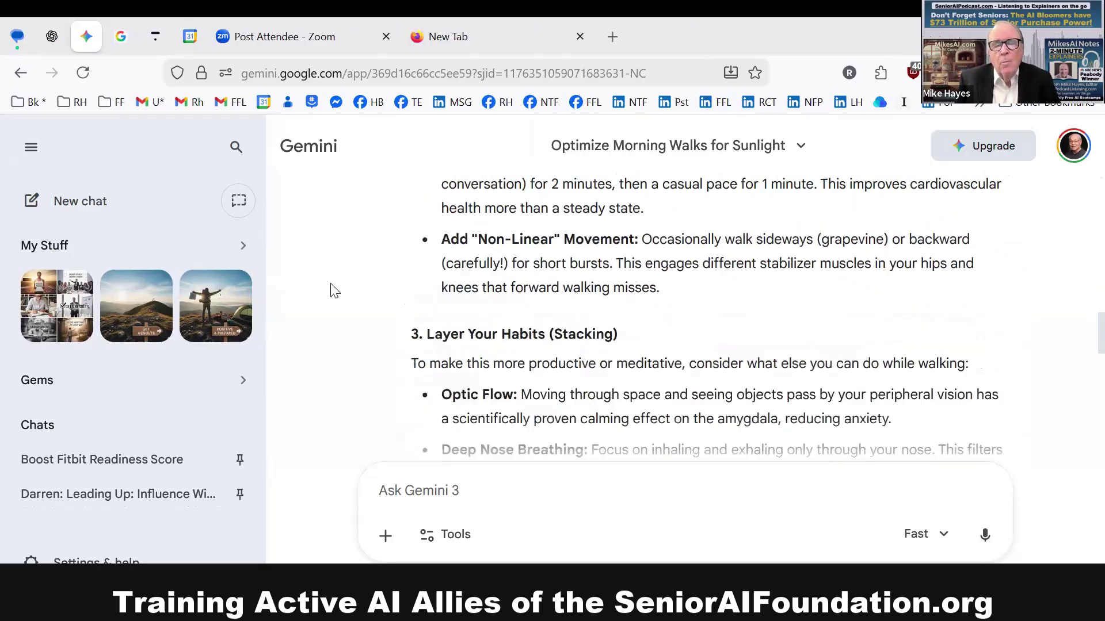
pyautogui.scroll(-10, 335, 290)
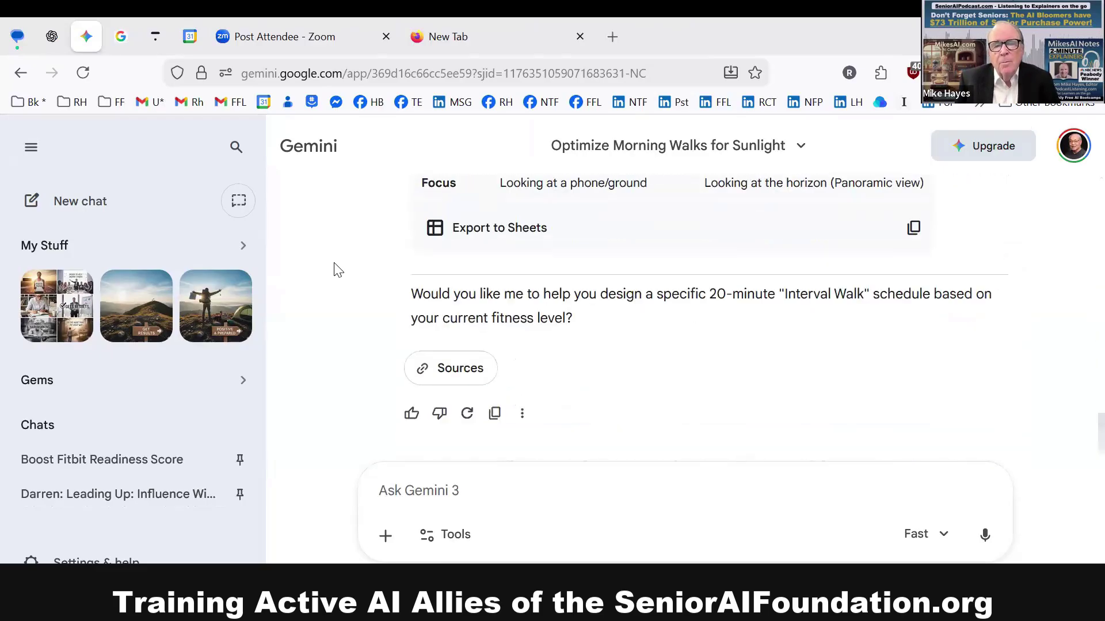
pyautogui.click(495, 415)
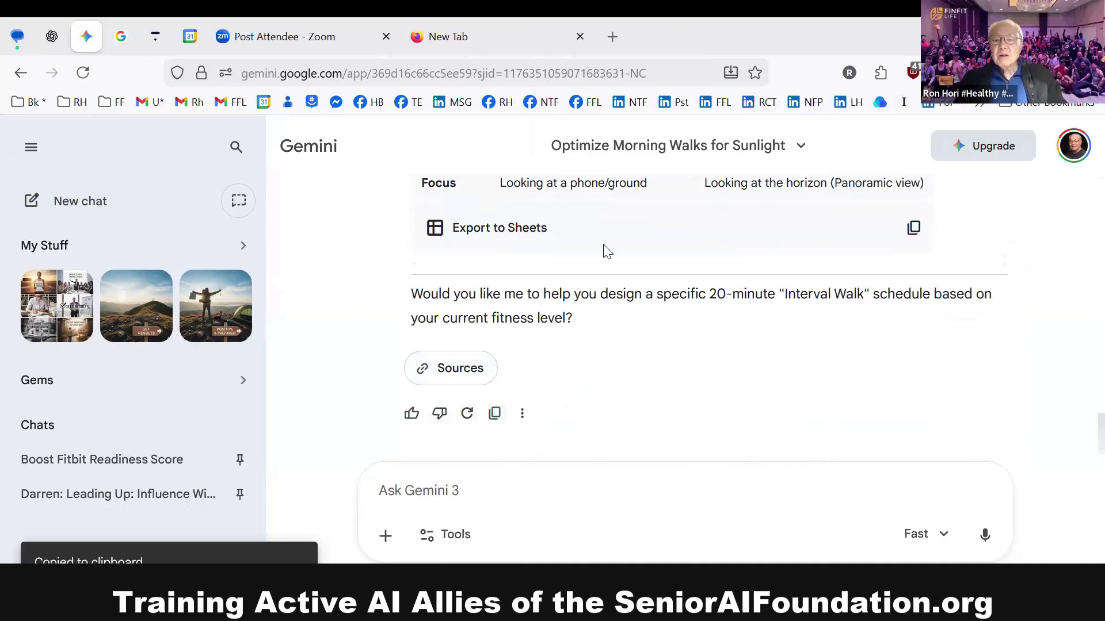
# Switch to NotebookLM, create a new notebook and insert the copied Gemini answer as a copied-text source
pyautogui.click(267, 39)
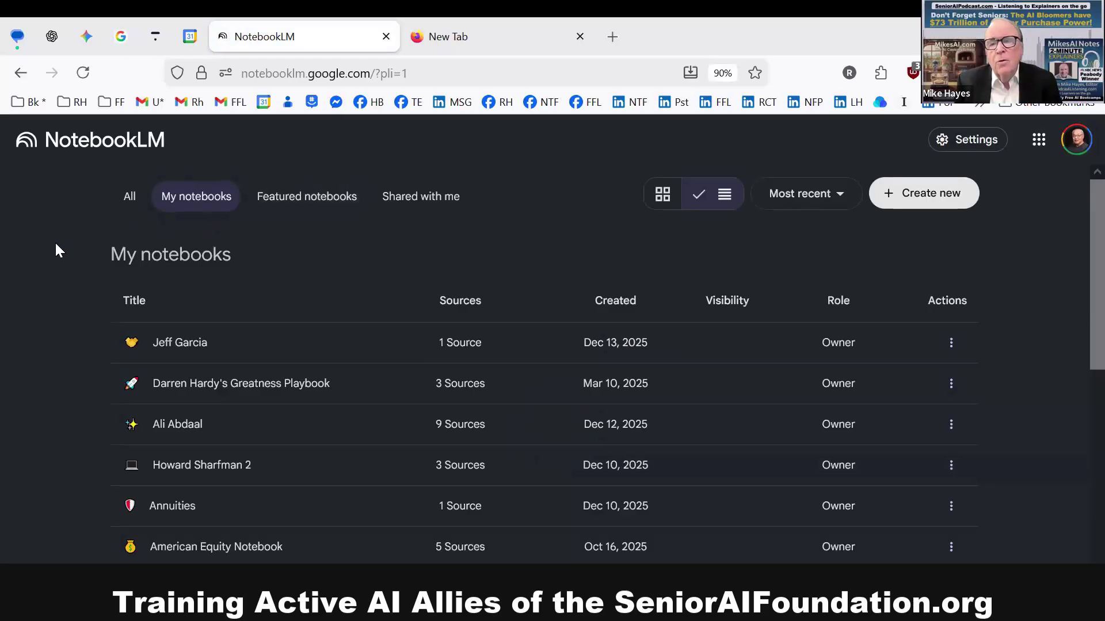
pyautogui.click(907, 197)
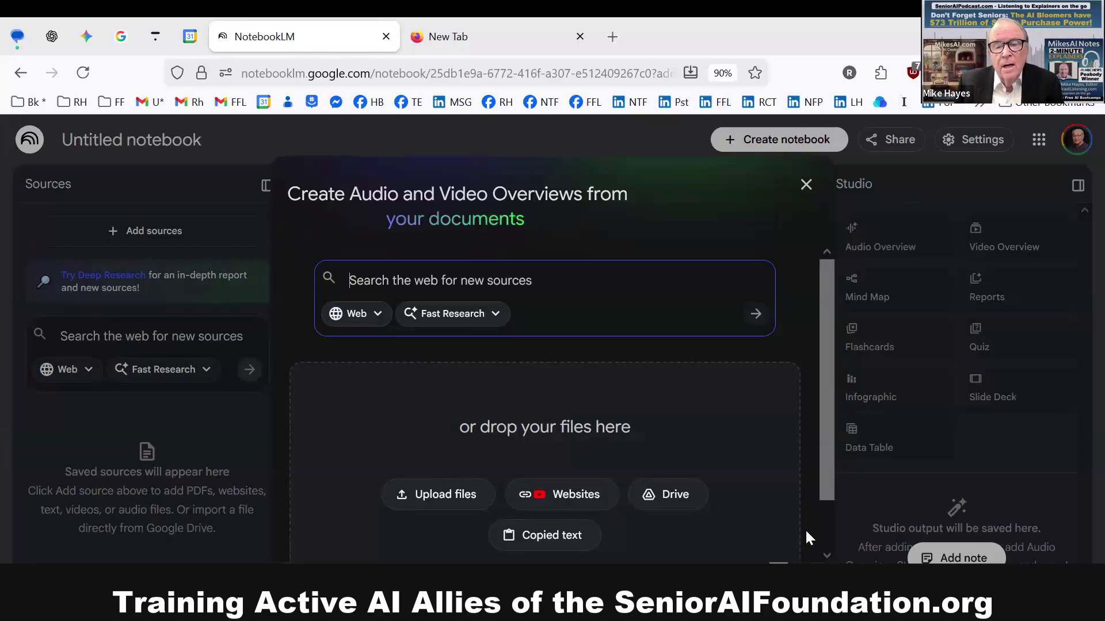
pyautogui.click(542, 536)
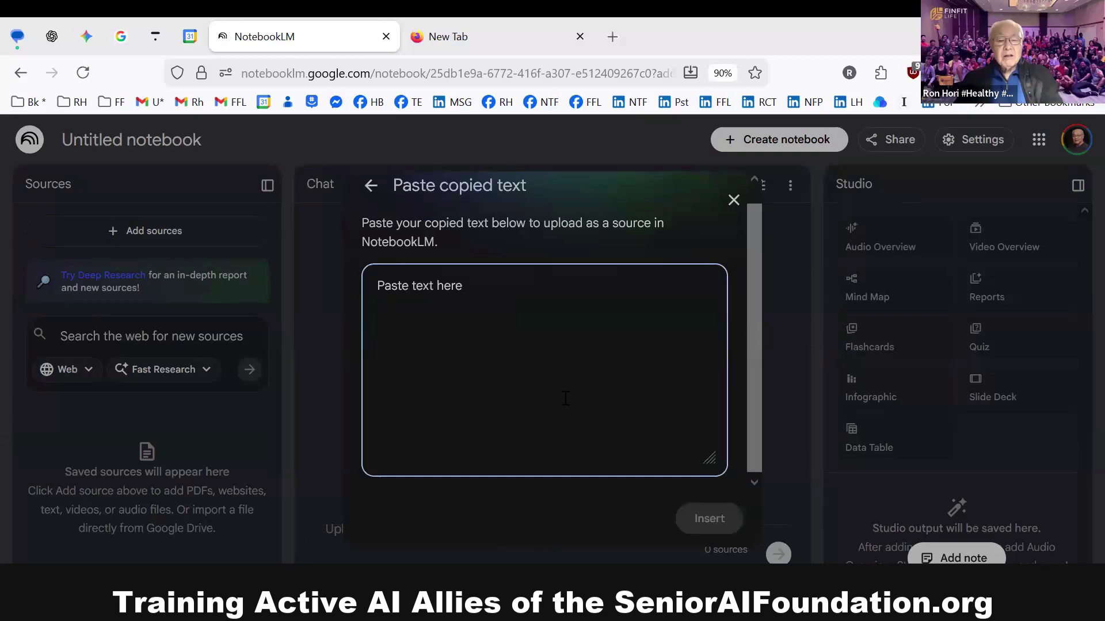
pyautogui.hotkey('ctrl', 'v')
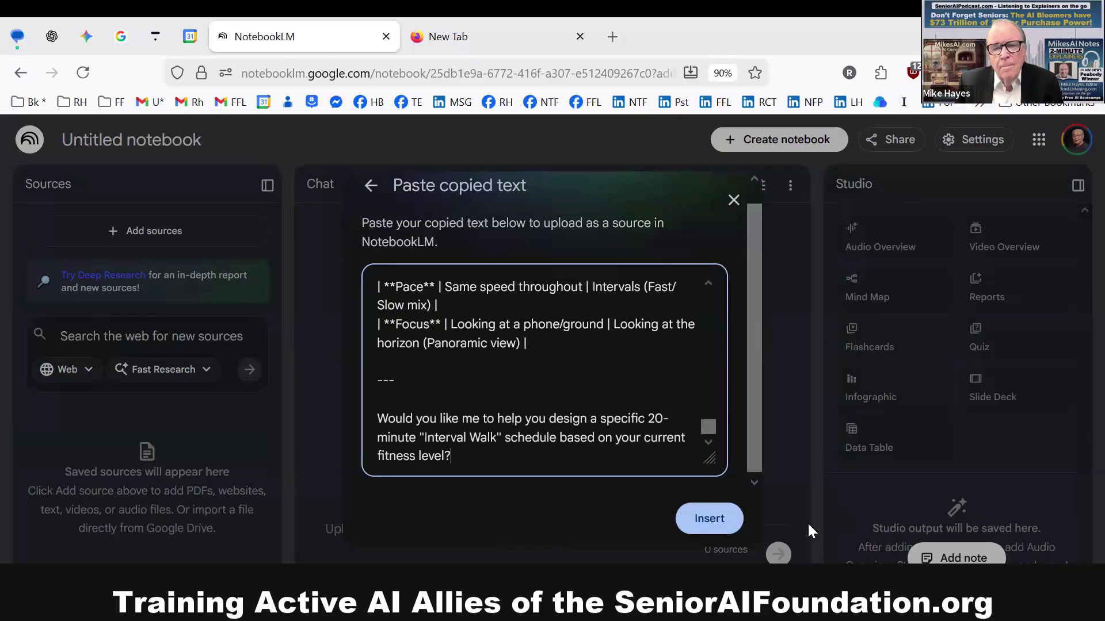
pyautogui.click(706, 519)
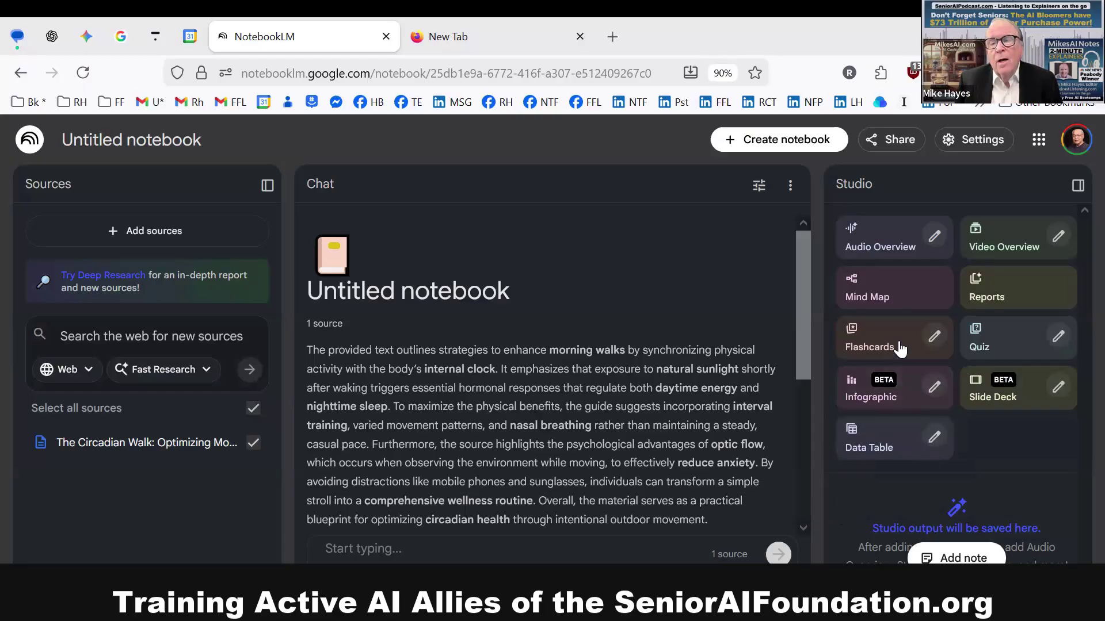
# Generate a Video Overview with default settings and an English Audio Overview in the Brief format
pyautogui.click(1005, 240)
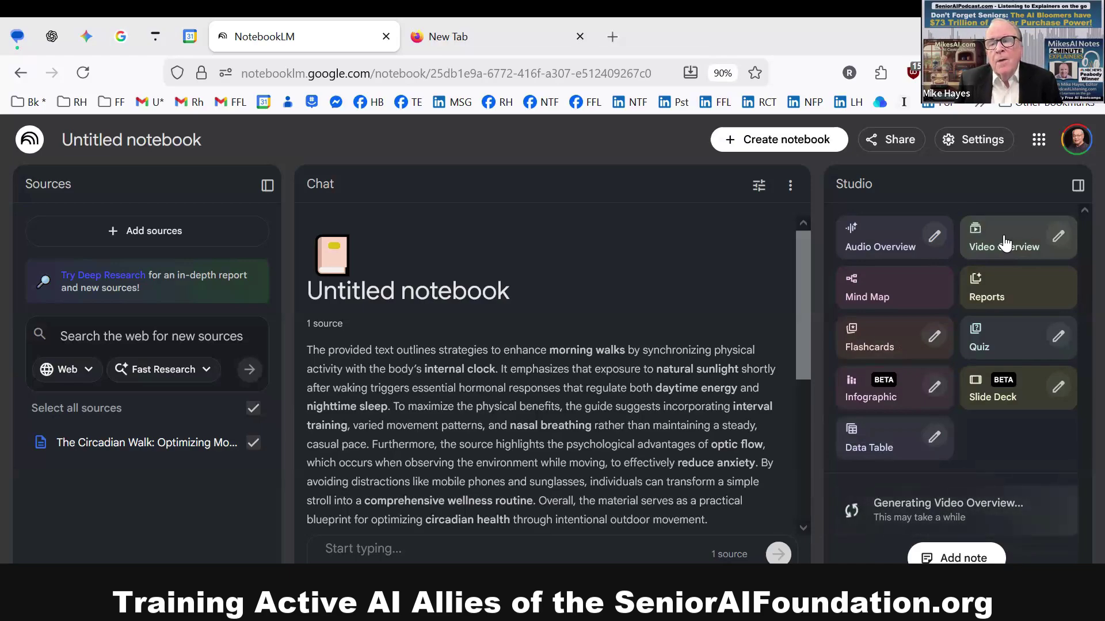
pyautogui.click(934, 237)
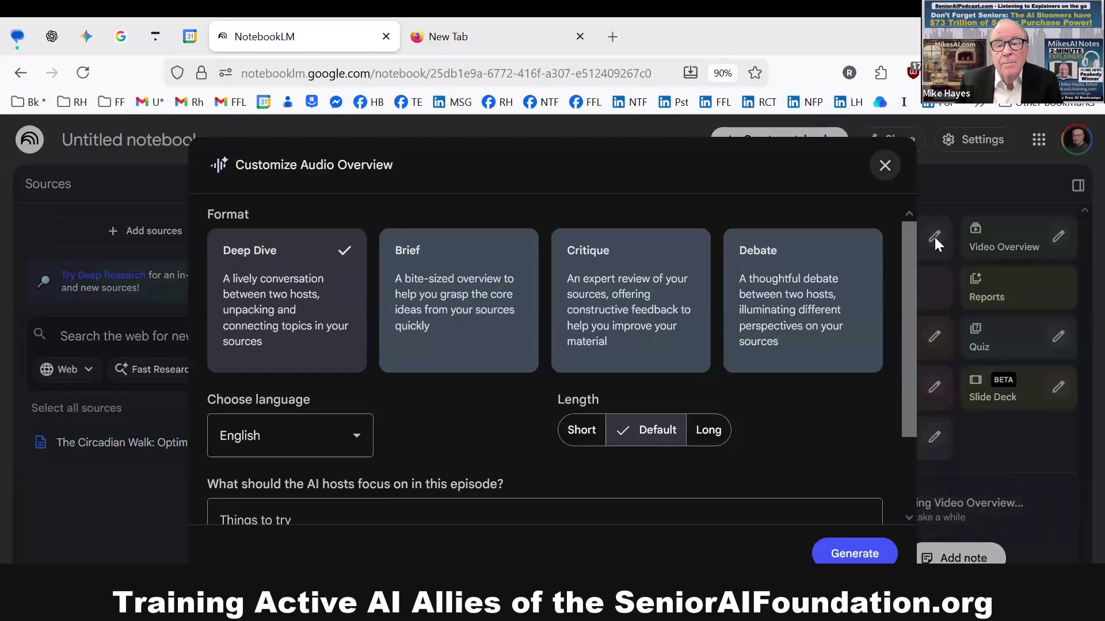
pyautogui.click(580, 432)
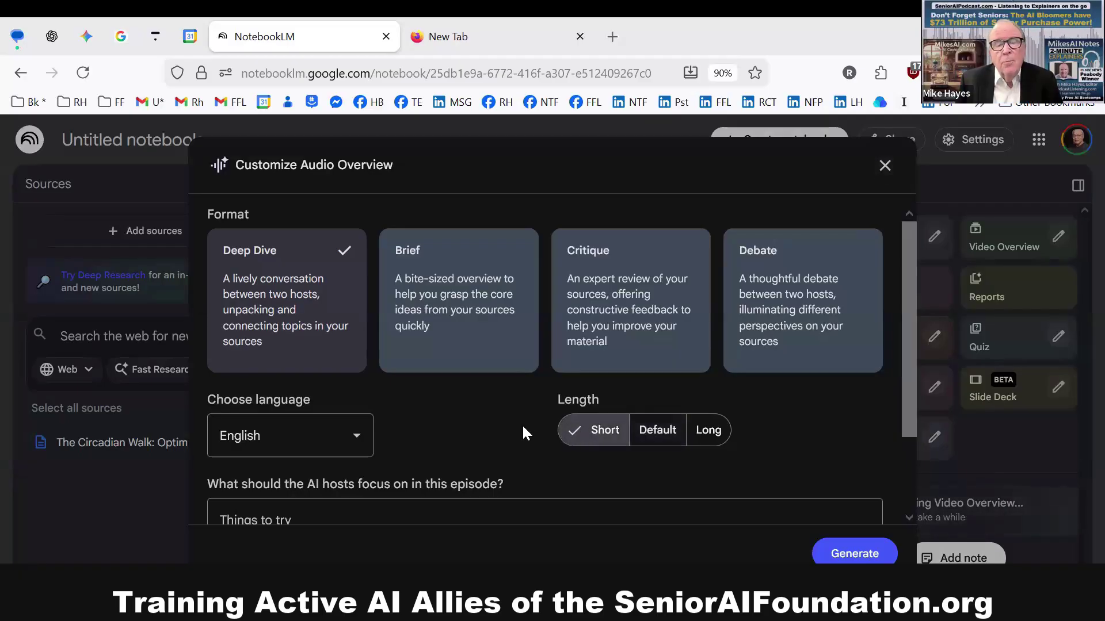
pyautogui.click(473, 325)
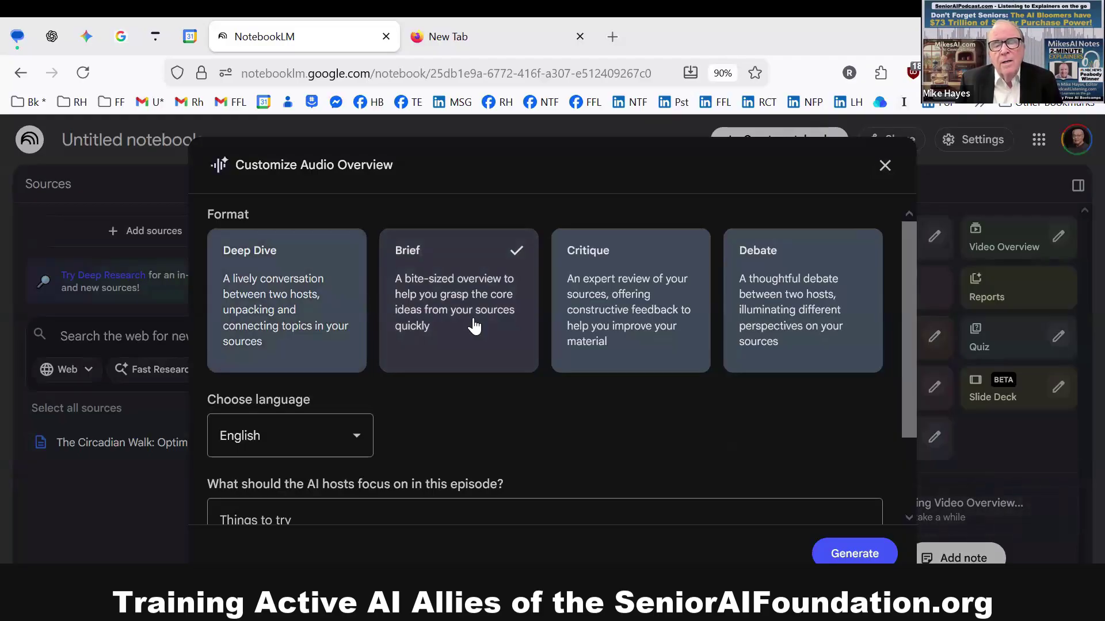
pyautogui.click(853, 556)
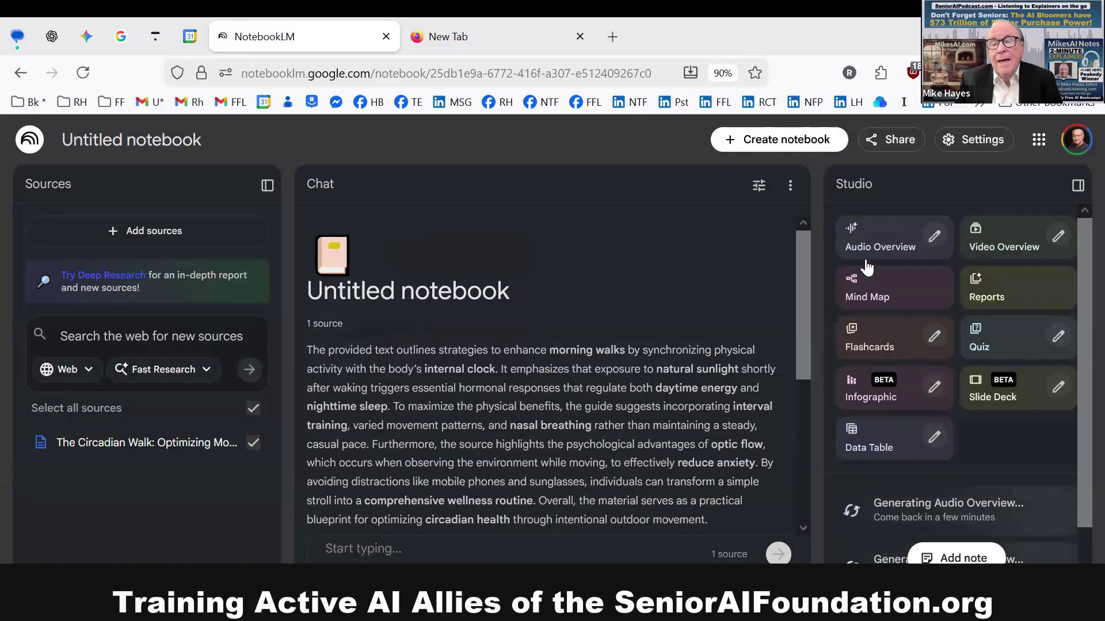
# Generate another English Audio Overview in the Deep Dive format with the Default length
pyautogui.click(934, 236)
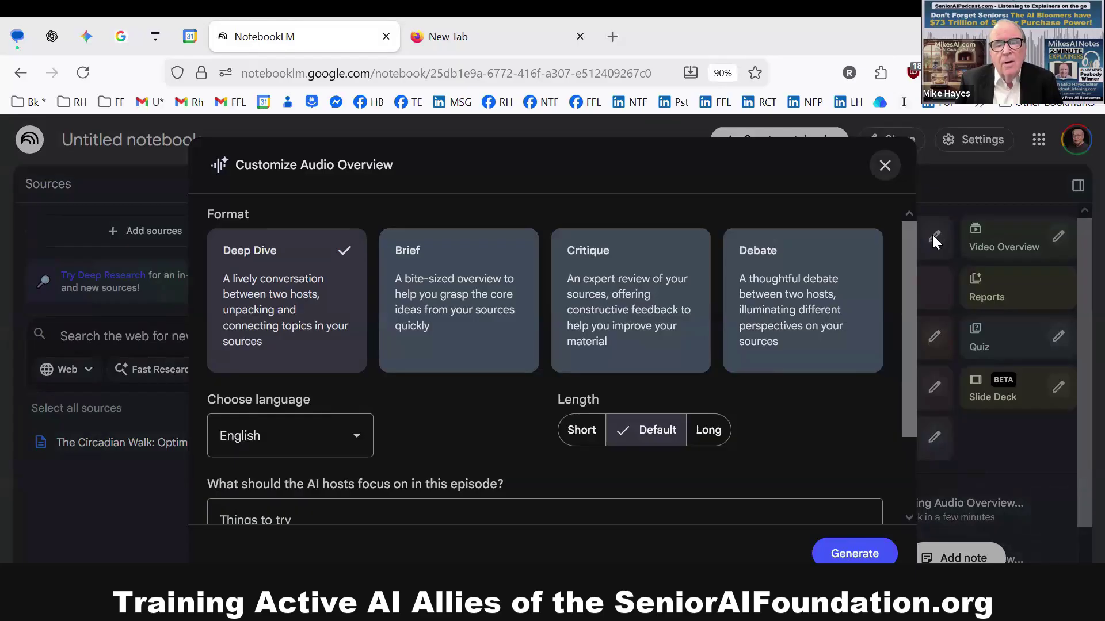
pyautogui.click(854, 553)
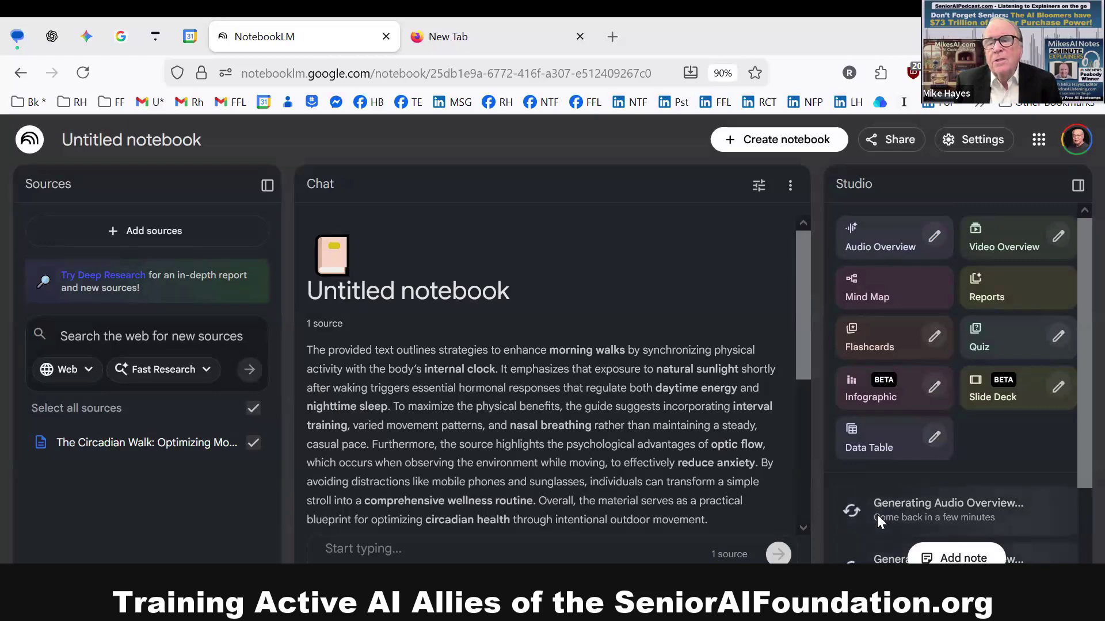
# Create a Briefing Doc report and a Slide Deck from the notebook's source
pyautogui.click(1008, 284)
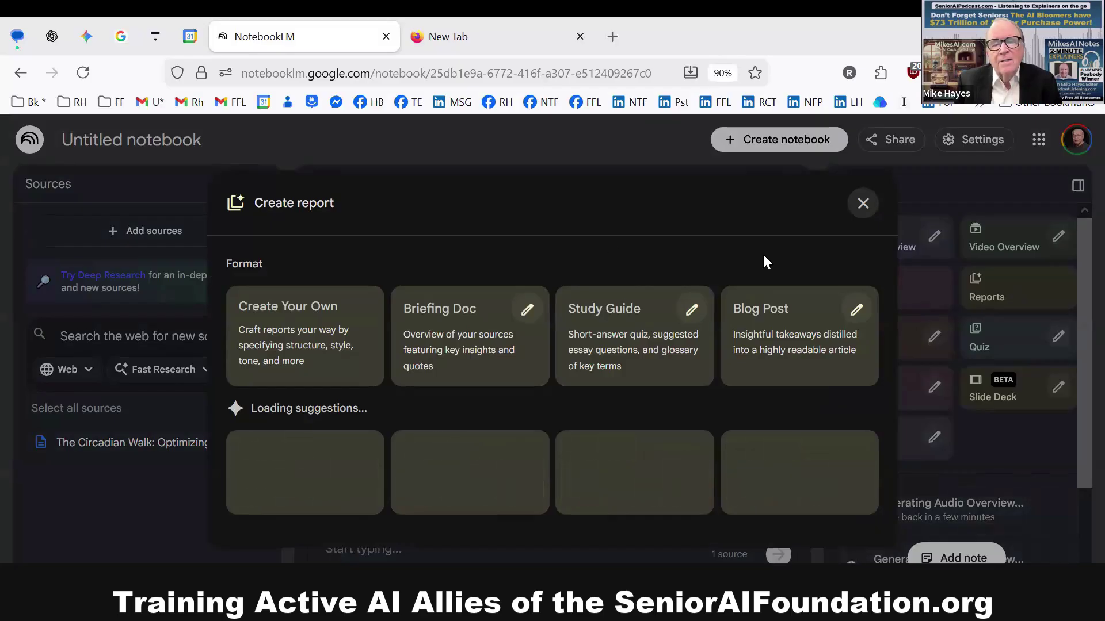
pyautogui.click(454, 327)
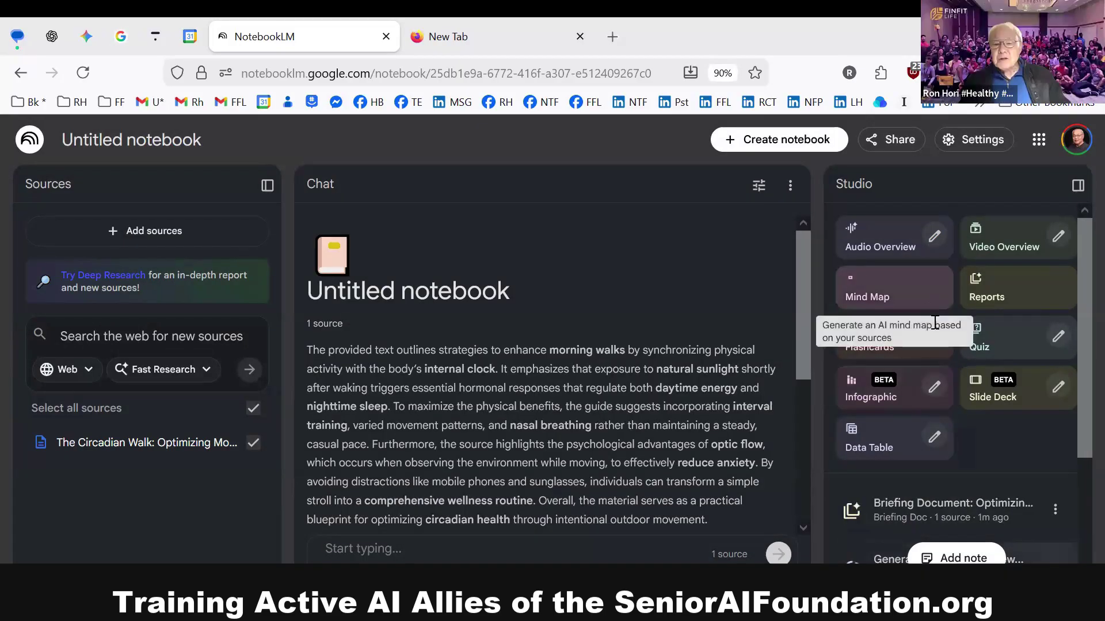
pyautogui.click(1037, 384)
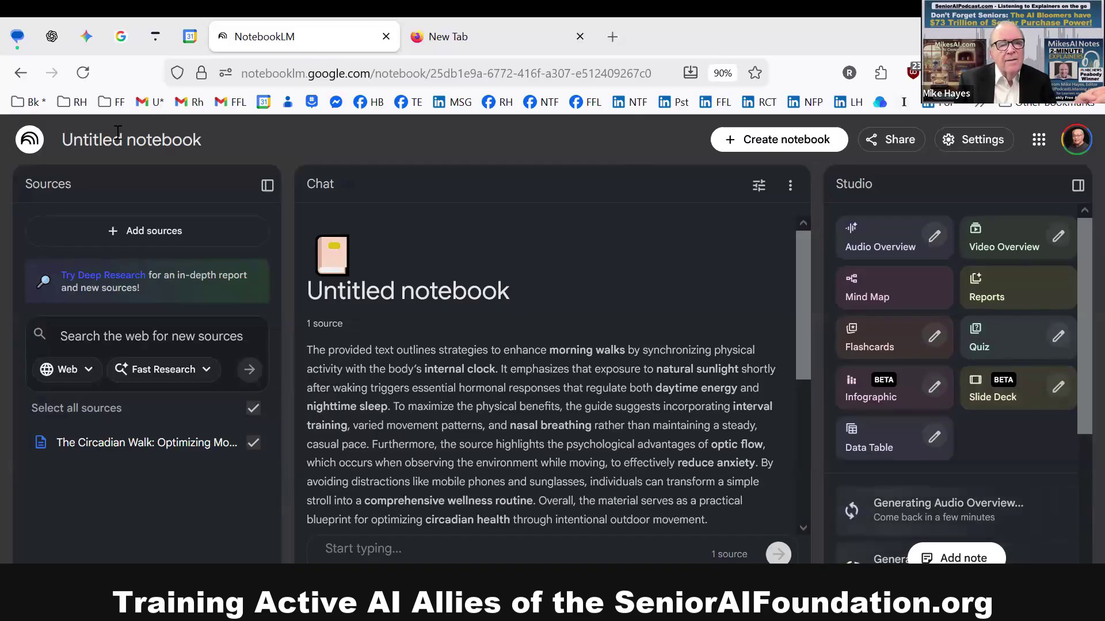
# Reopen the new notebook from the notebook list and review its chat summary and the list of Studio outputs
pyautogui.click(26, 141)
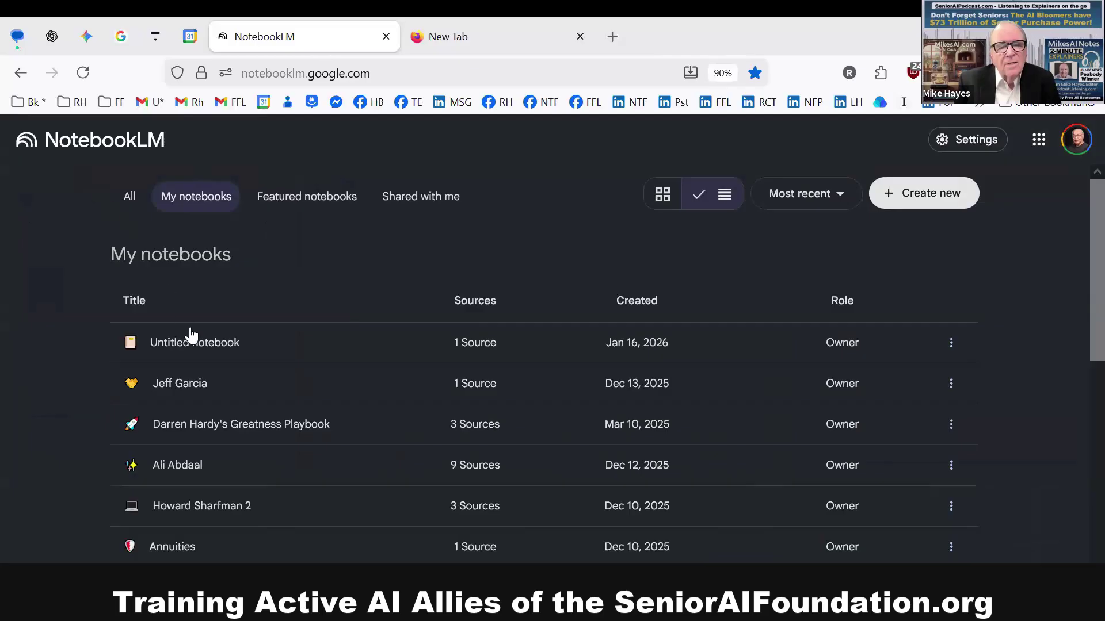
pyautogui.click(218, 348)
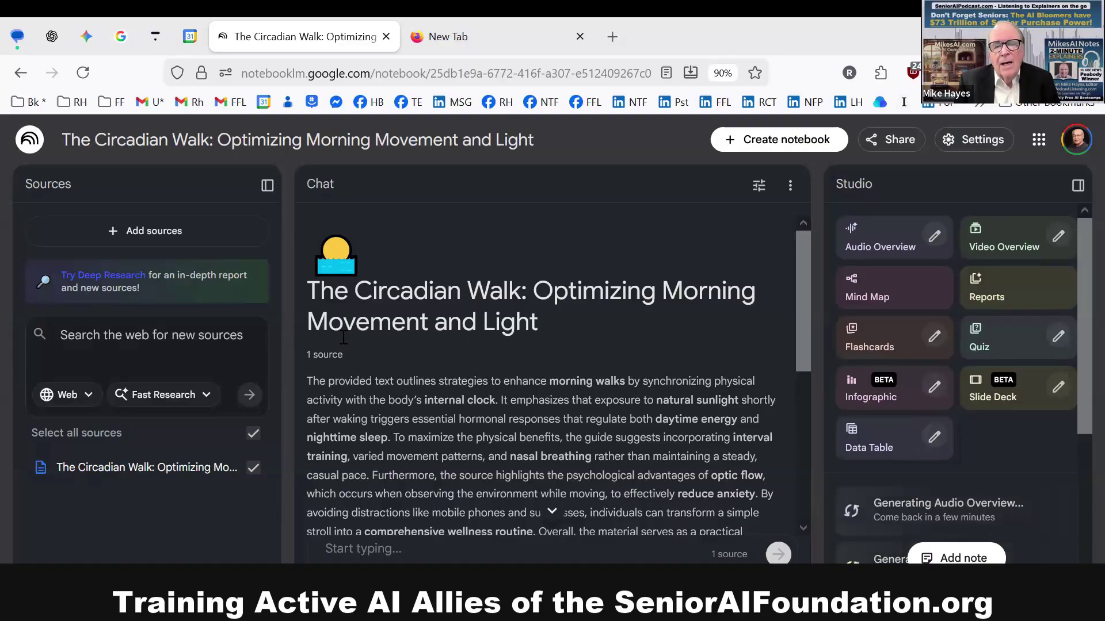
pyautogui.scroll(-2, 523, 365)
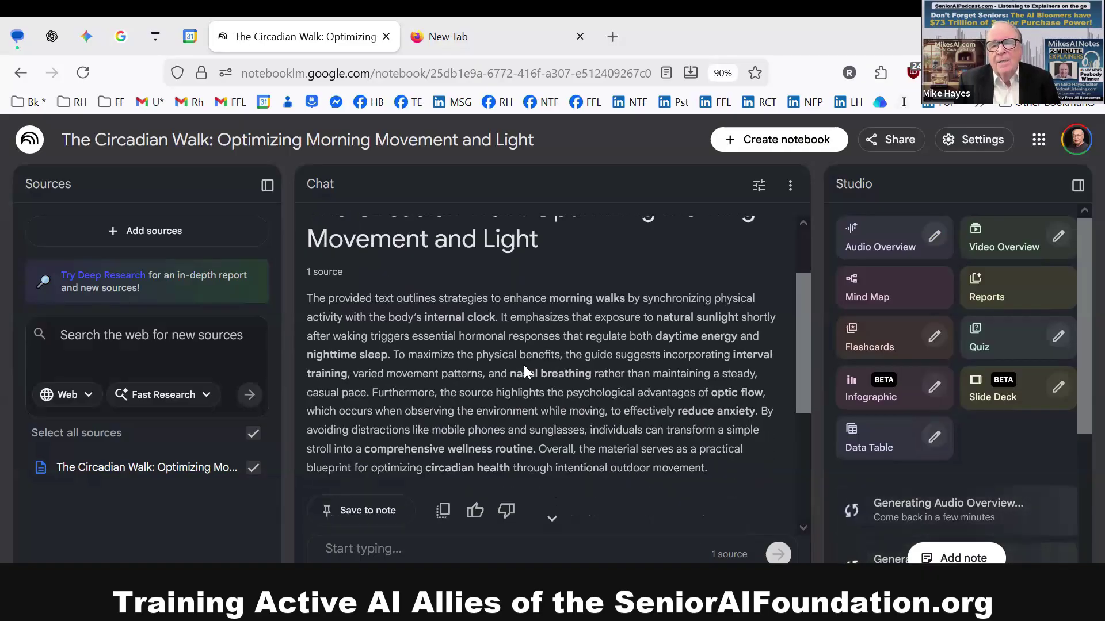
pyautogui.scroll(-3, 524, 368)
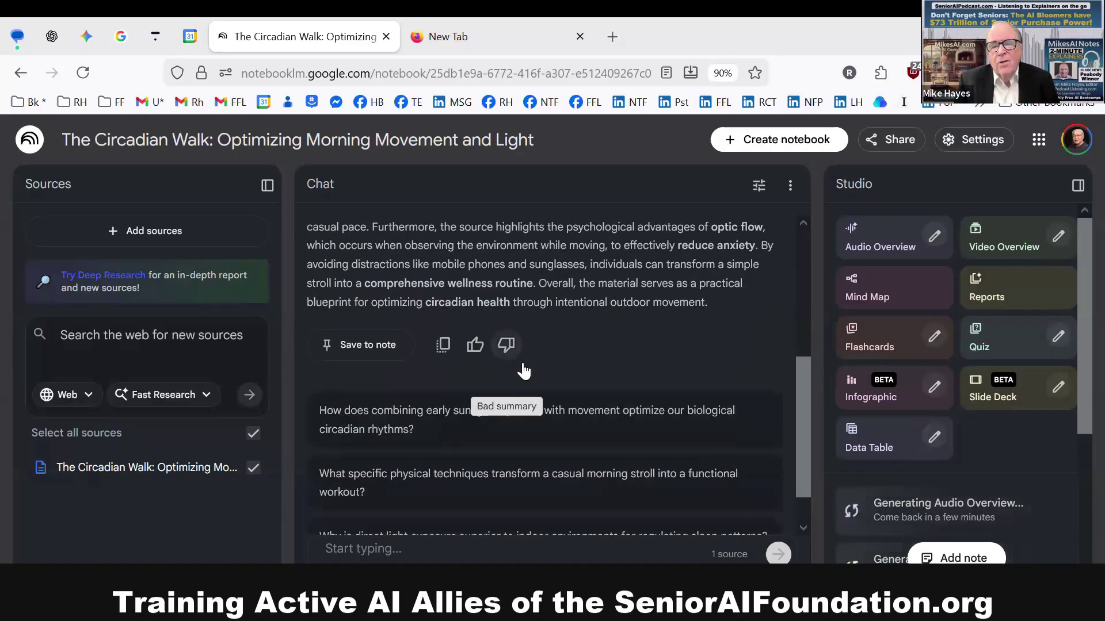
pyautogui.scroll(3, 524, 368)
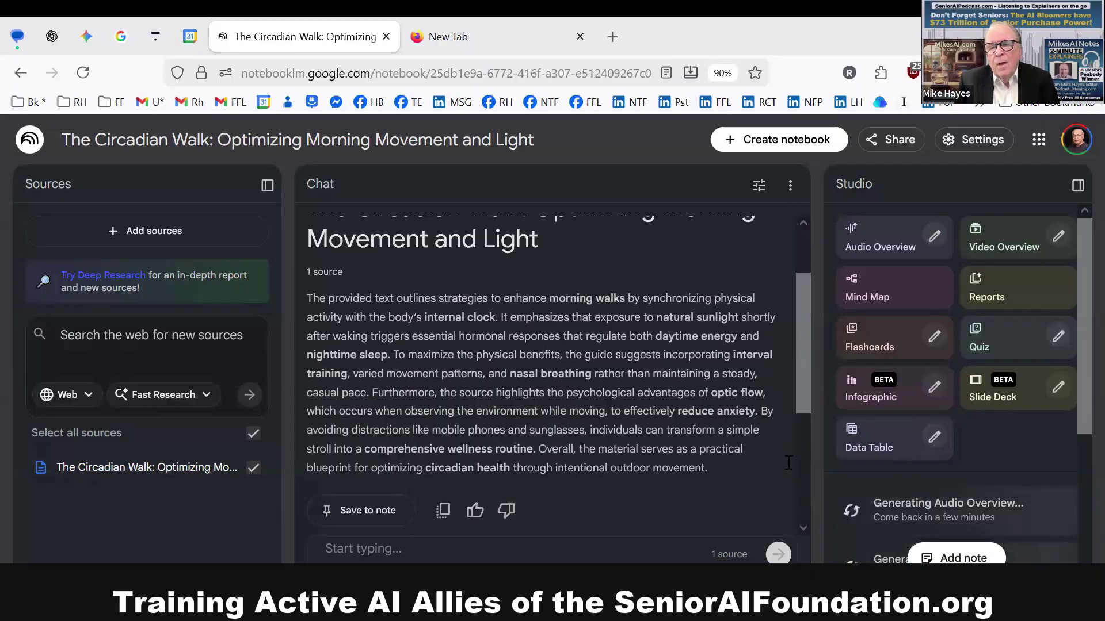
pyautogui.moveTo(1077, 418); pyautogui.dragTo(1077, 541)
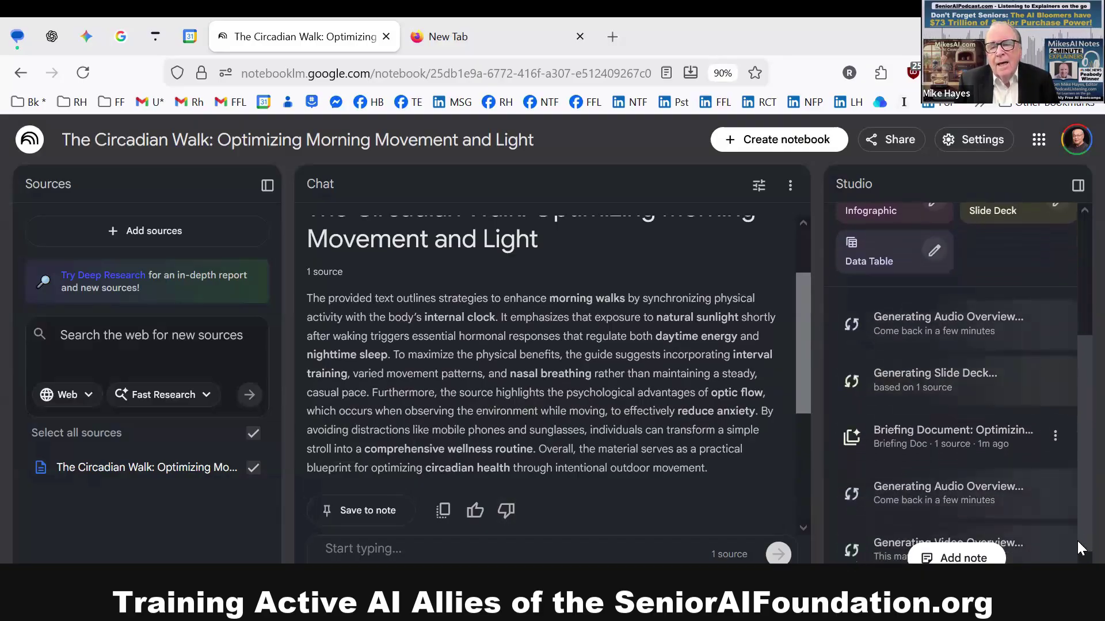